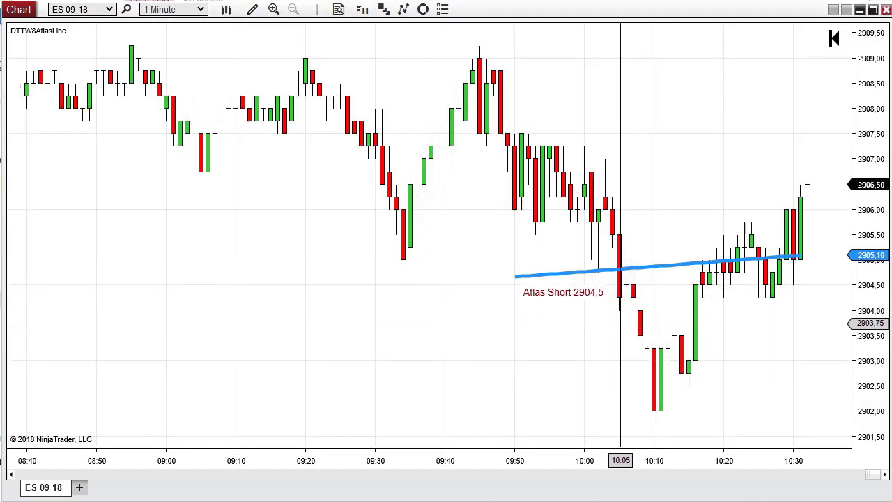
Measure with the Ruler from the 10:06 bar to the 10:10 low: 4 bars, -2,75.
click(626, 287)
click(654, 419)
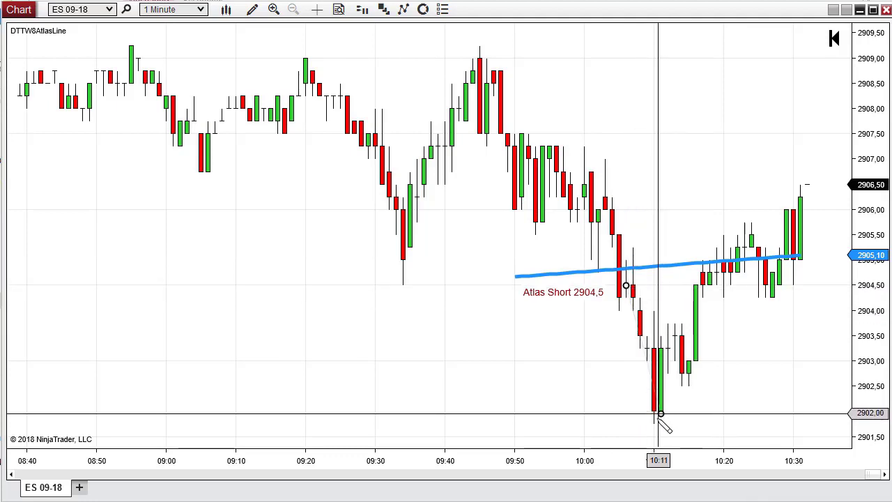
click(563, 419)
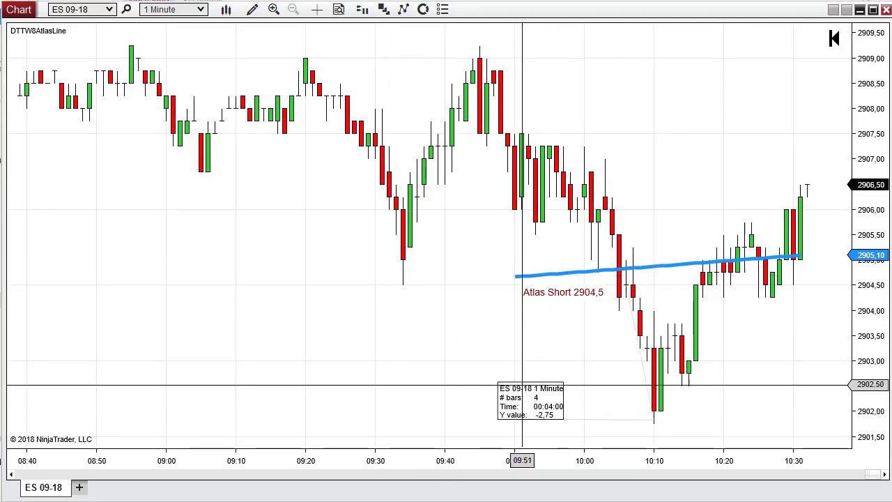
Move the ruler's info box up and right, and pan the chart to show earlier bars.
click(606, 422)
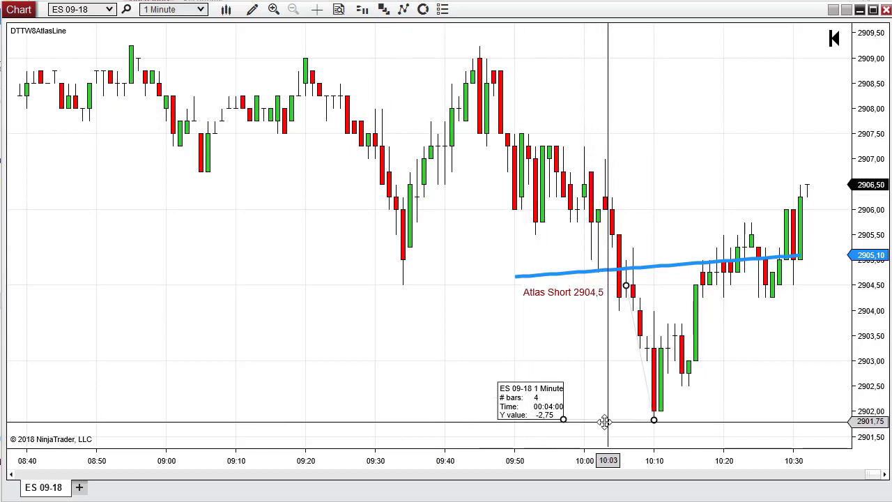
scroll(557, 409, down, 4)
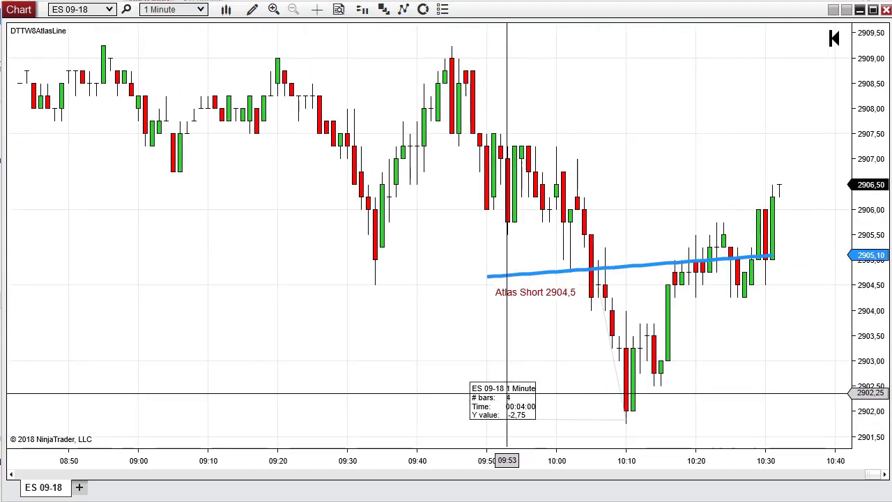
click(551, 417)
drag(548, 417, 570, 345)
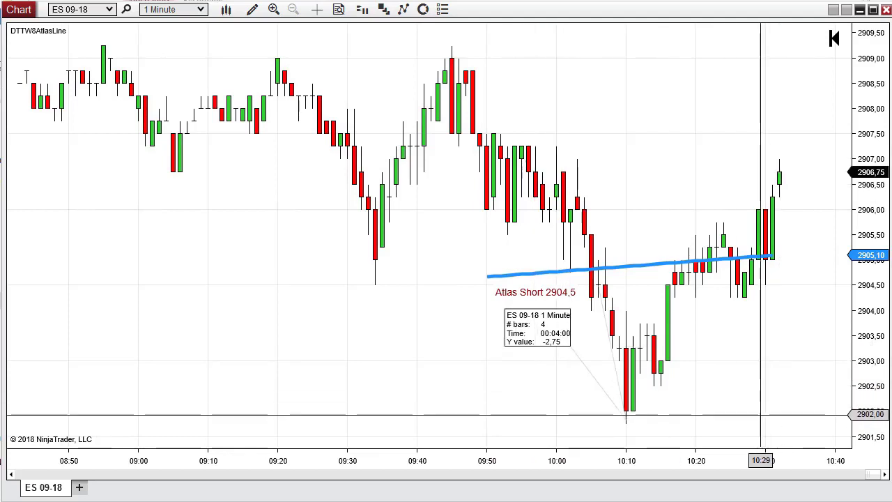
scroll(781, 390, down, 10)
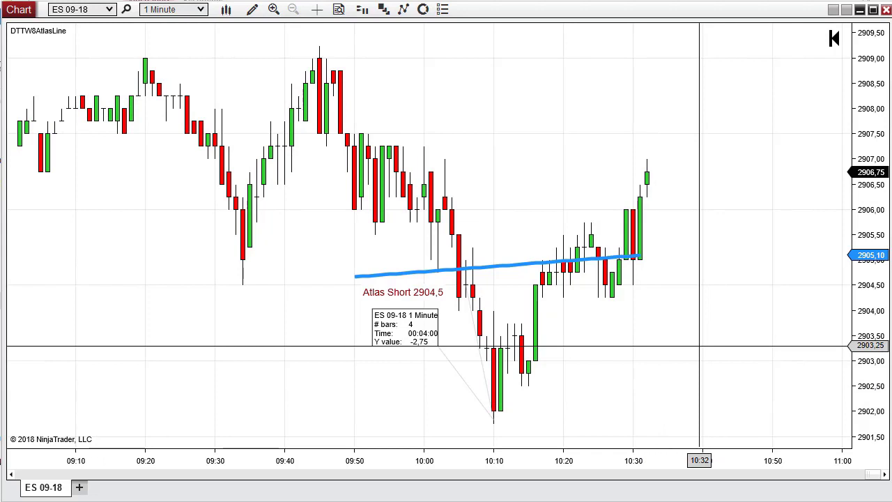
drag(699, 353, 828, 373)
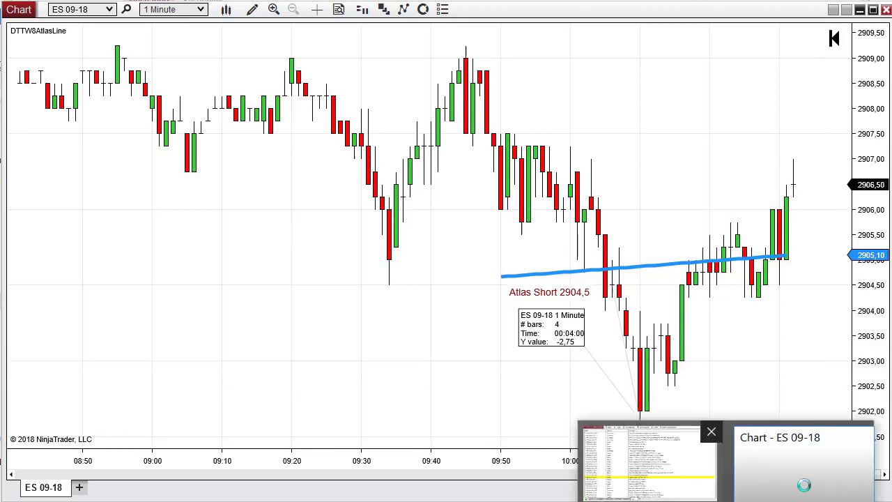
Create a SuperDOM (Dynamic) window for ES 09-18 from the Control Center's New menu, shown over the chart.
click(637, 456)
click(175, 9)
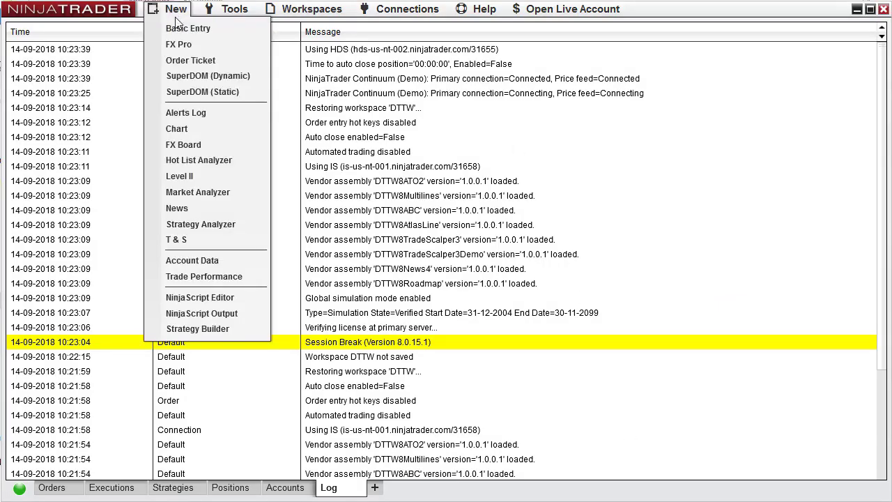
click(207, 81)
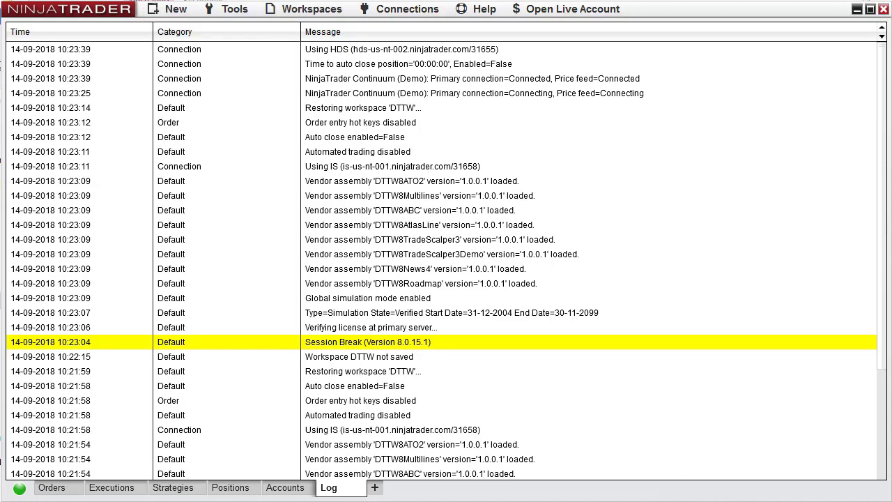
click(555, 445)
key(alt+Tab)
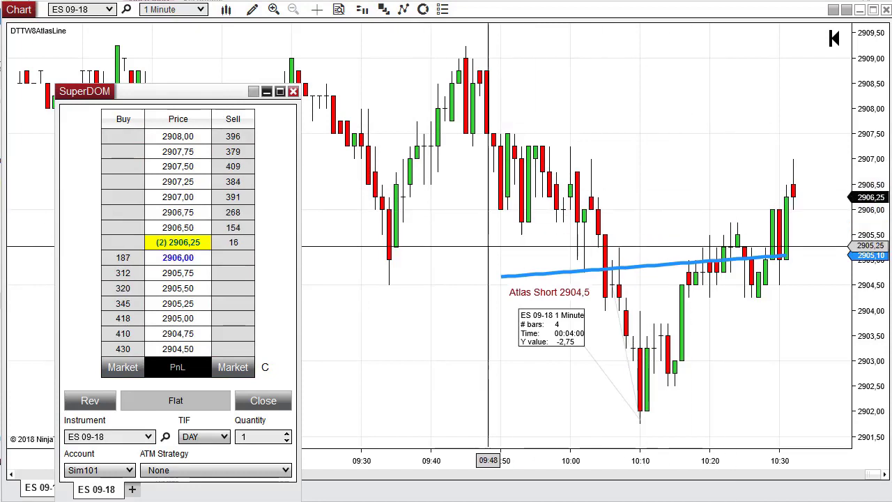
Place a 1-contract buy limit order at 2906,75 in the SuperDOM and confirm it.
click(127, 211)
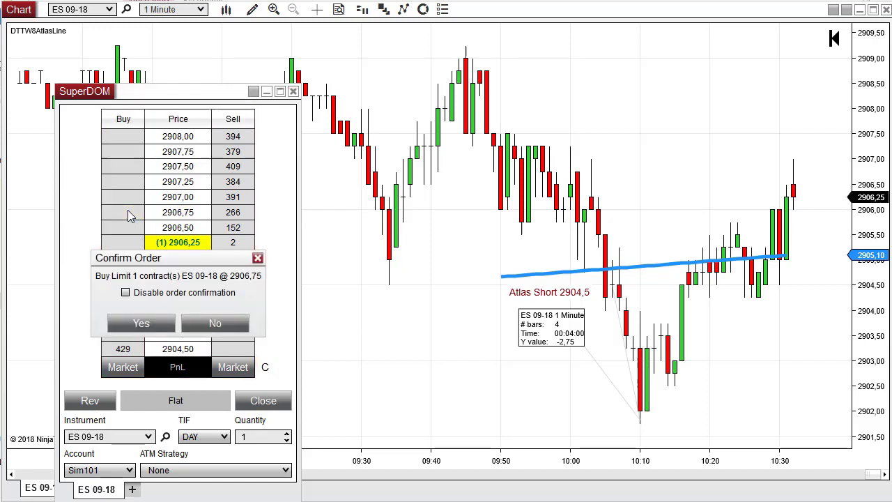
drag(150, 259, 647, 92)
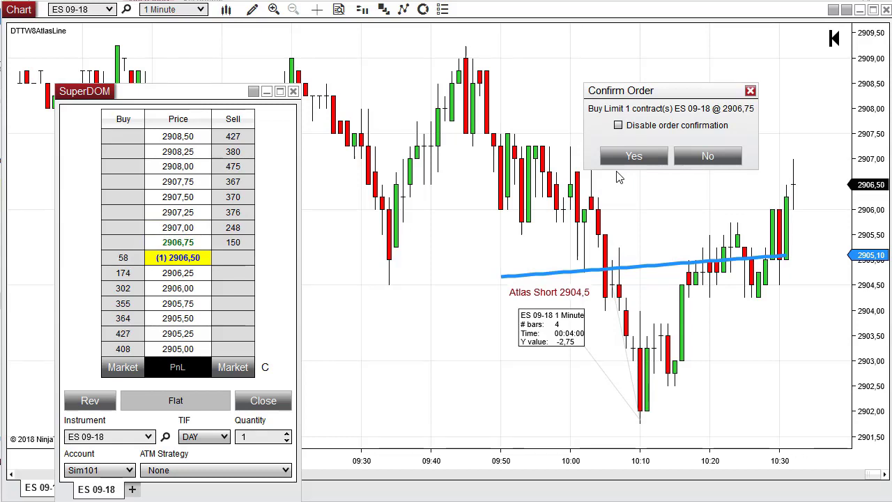
click(633, 155)
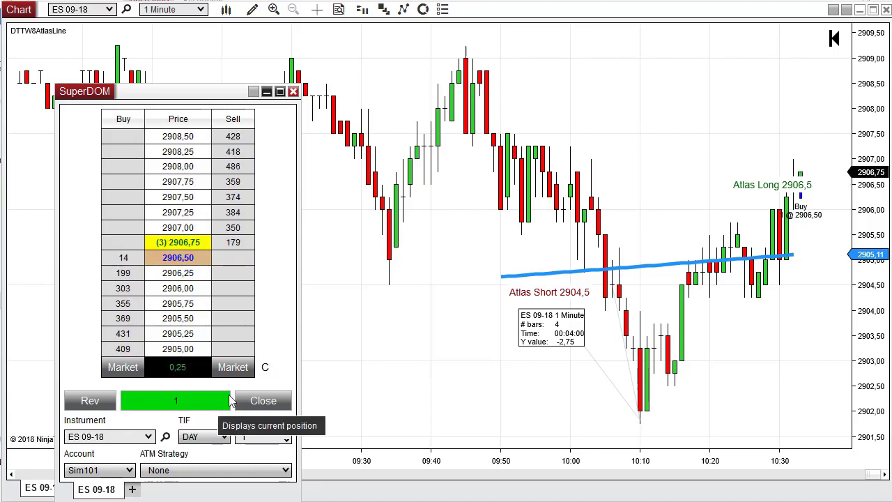
Check the Atlas Long label's context menu, then switch to the Control Center log.
click(767, 187)
right_click(767, 186)
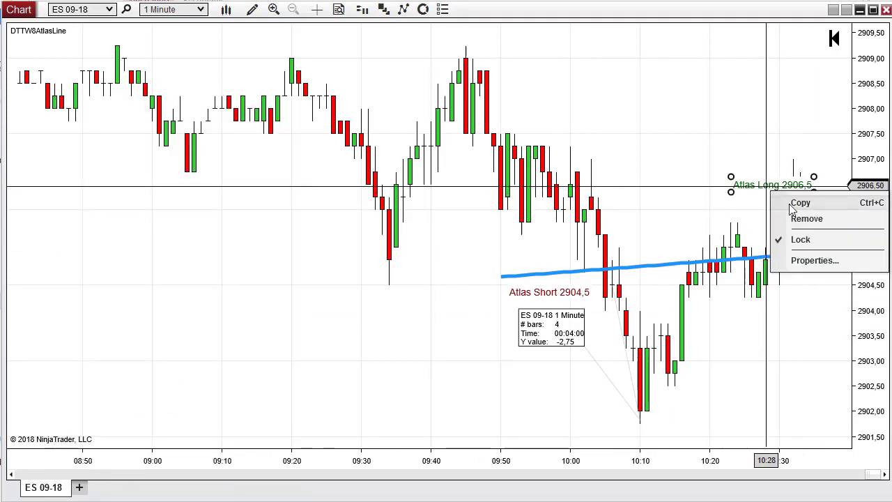
click(774, 185)
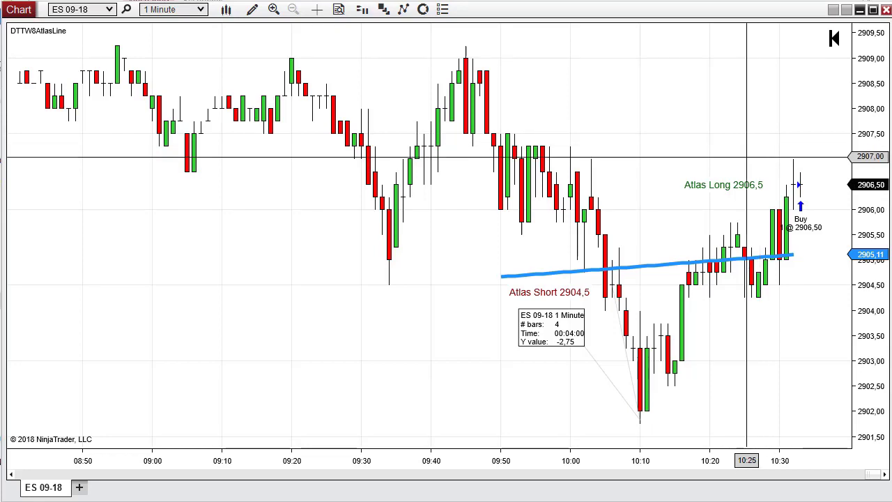
key(alt+Tab)
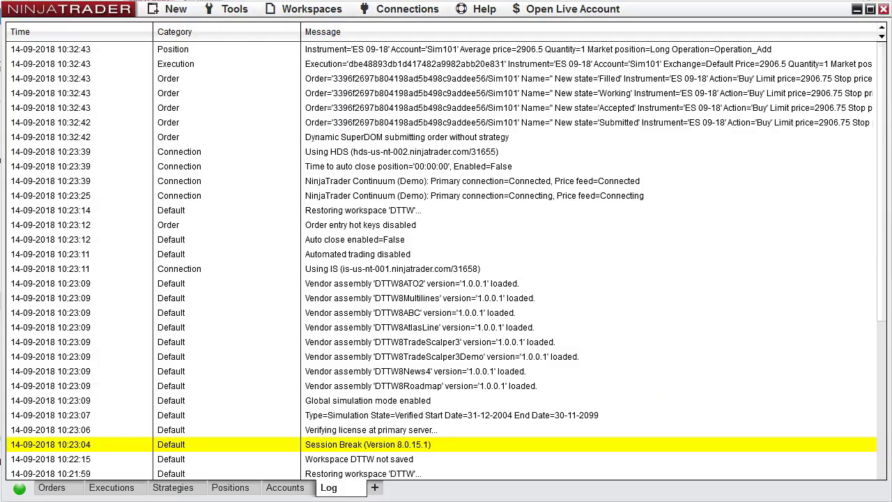
Roll over all futures except 6E in Database Management and confirm the database reset.
click(228, 12)
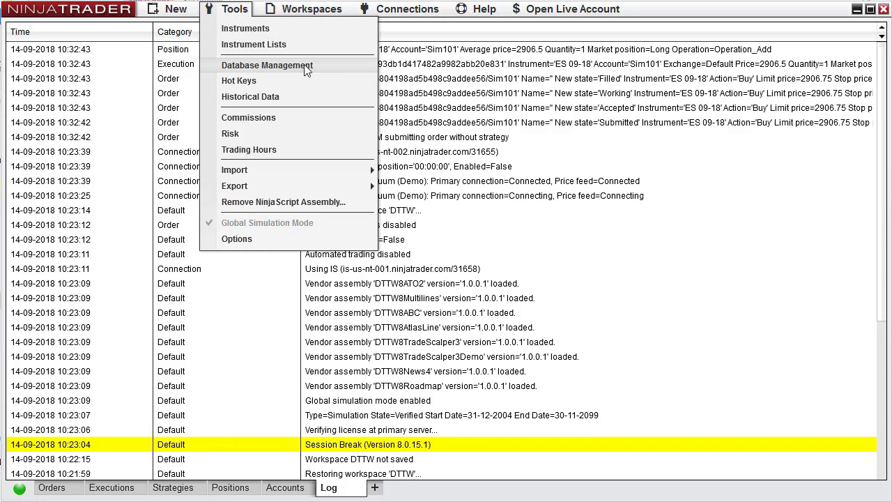
click(324, 67)
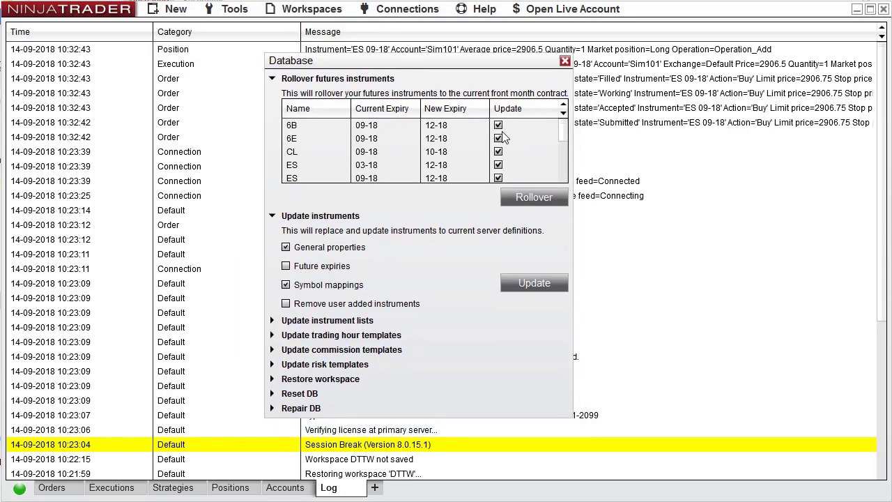
click(498, 138)
mouse_move(566, 136)
mouse_down()
mouse_move(572, 184)
mouse_move(565, 122)
mouse_up()
click(537, 200)
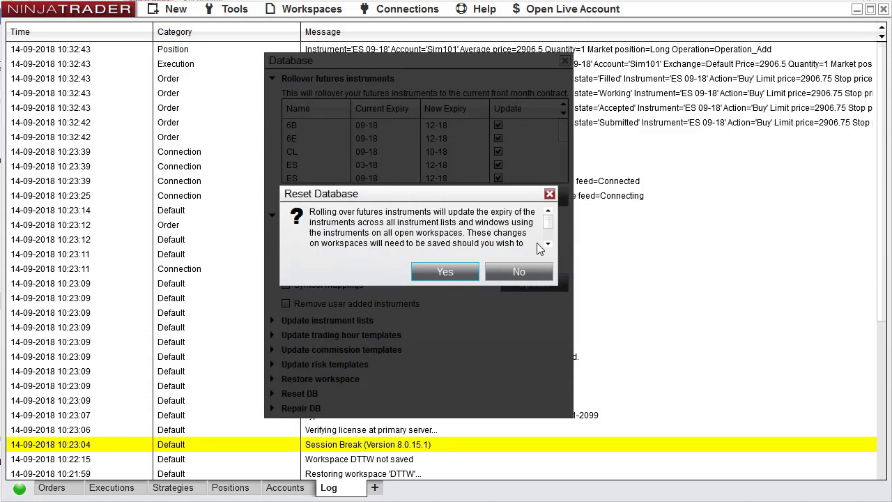
drag(550, 222, 555, 237)
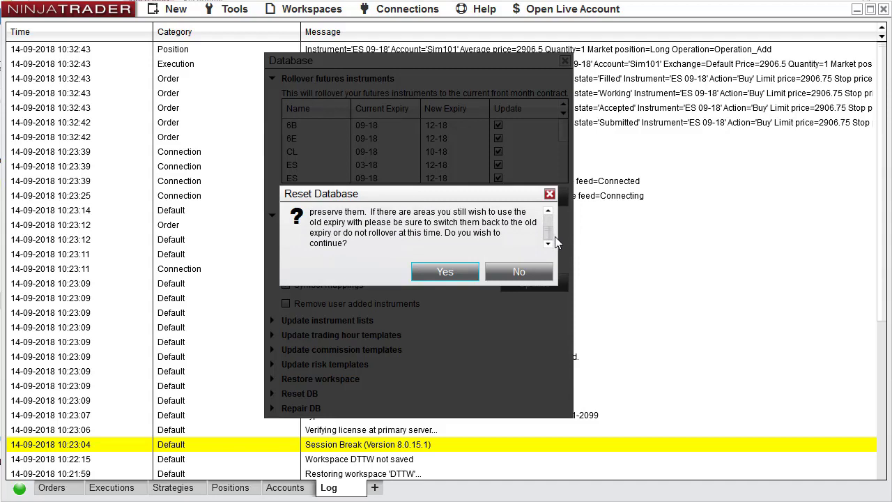
drag(555, 236, 556, 218)
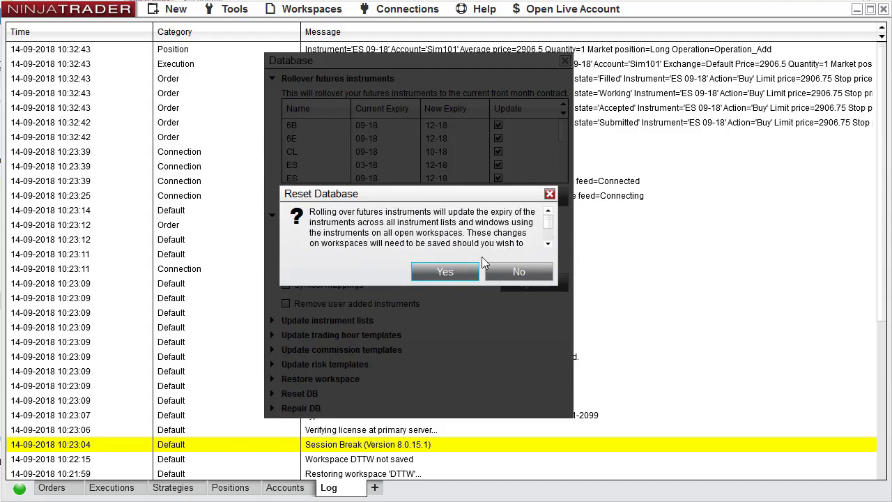
click(445, 272)
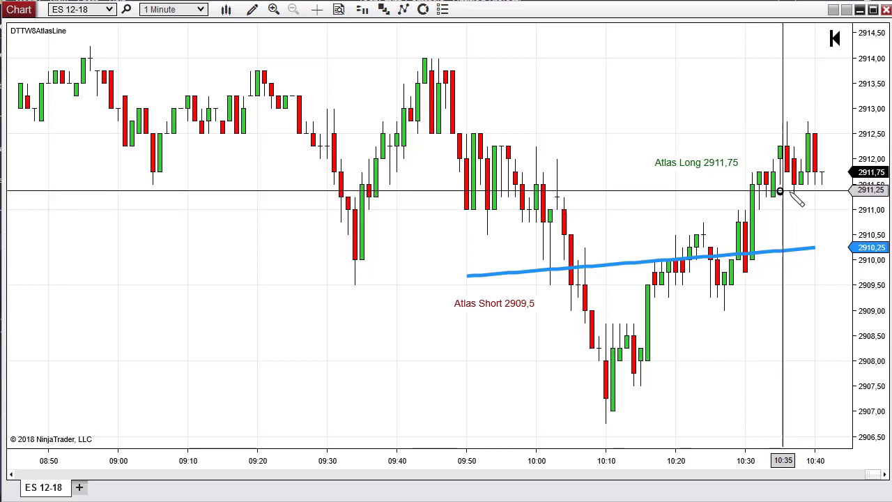
Adjust the horizontal line near 2911,5 and mark the bounce off it with an up arrow.
click(812, 190)
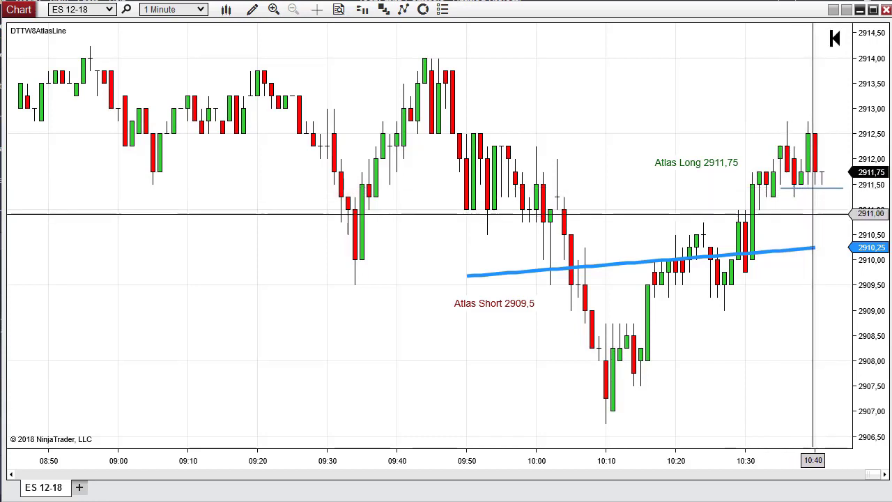
click(813, 217)
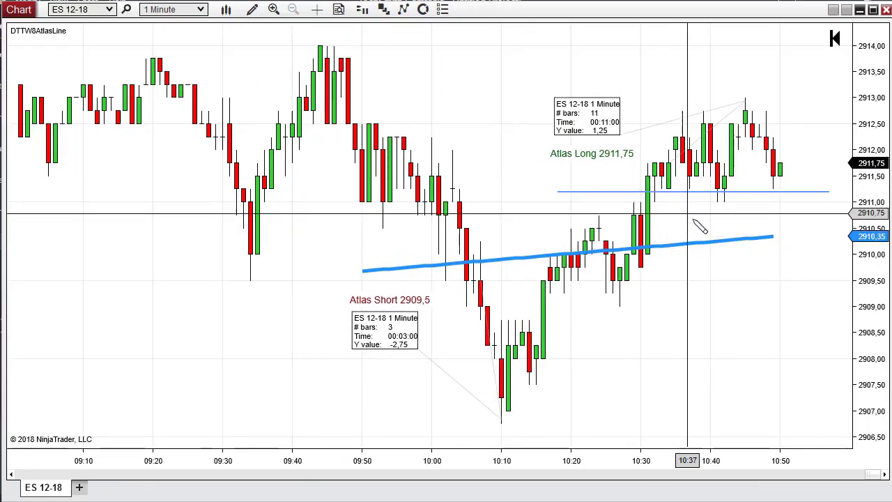
click(774, 210)
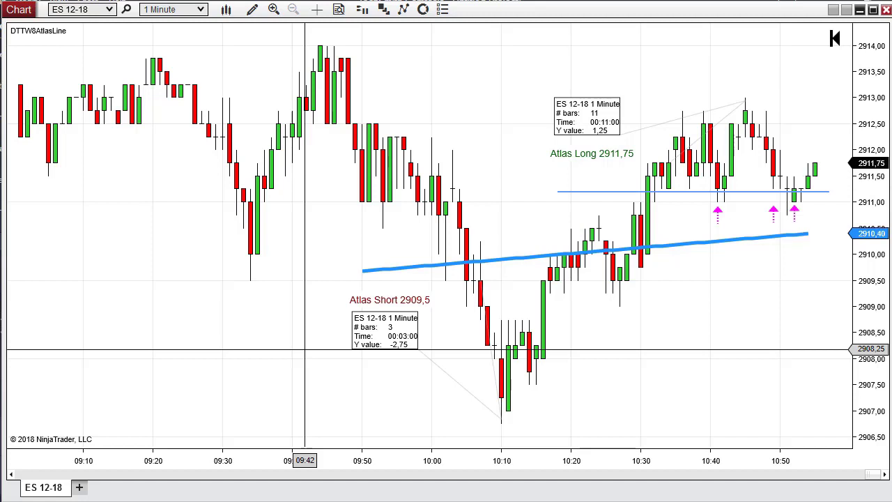
Draw a horizontal resistance line across the recent highs near 2912,9.
drag(662, 106, 830, 106)
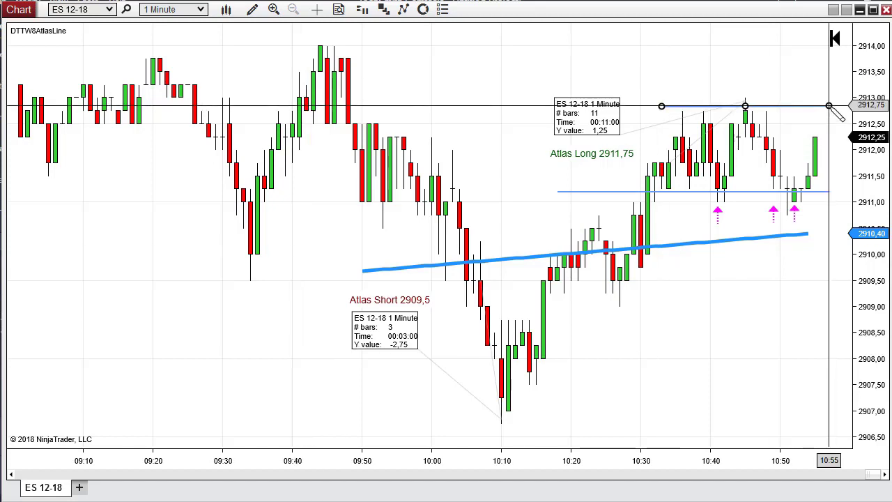
scroll(633, 104, right, 5)
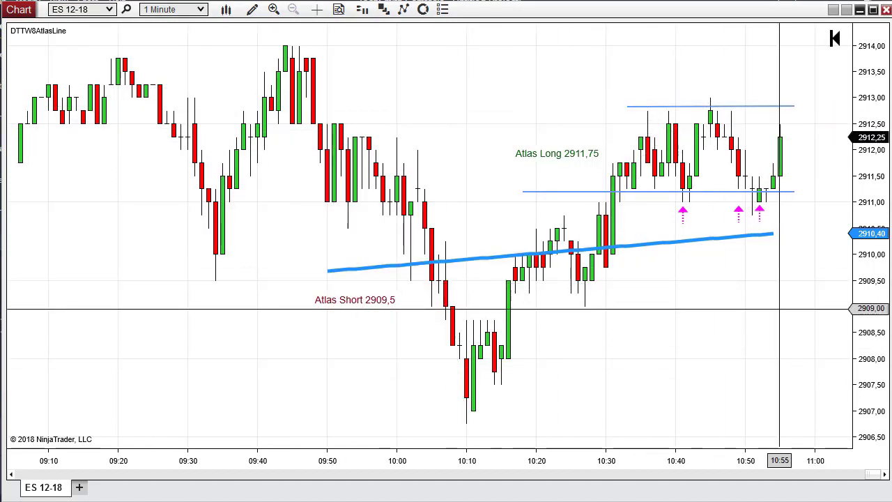